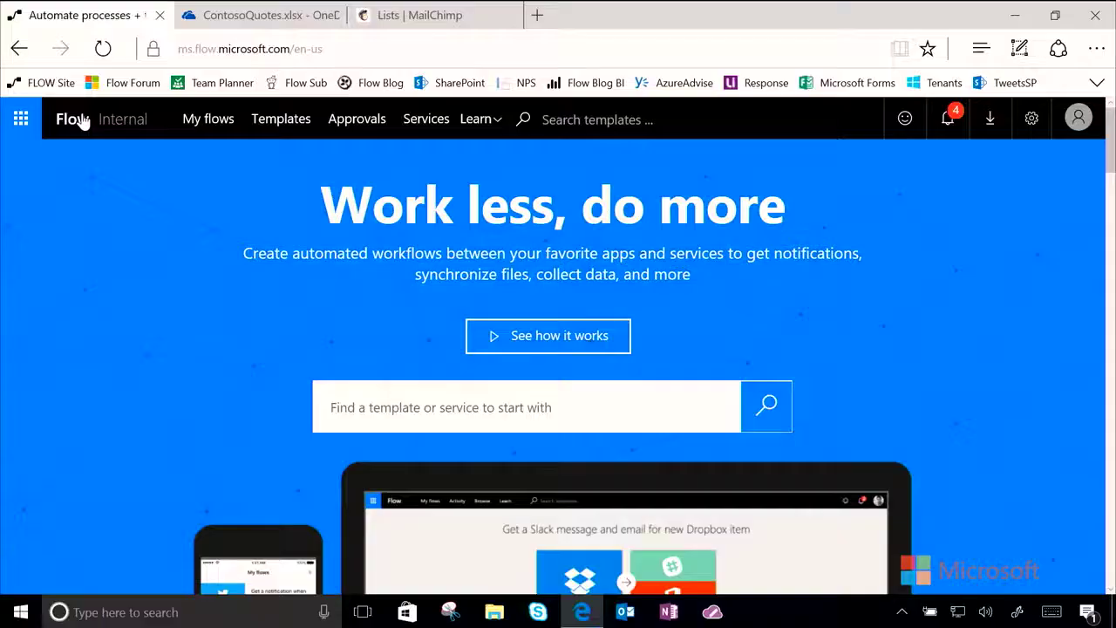
Start a blank flow with the Schedule - Recurrence trigger and set its frequency to Day.
left_click(202, 122)
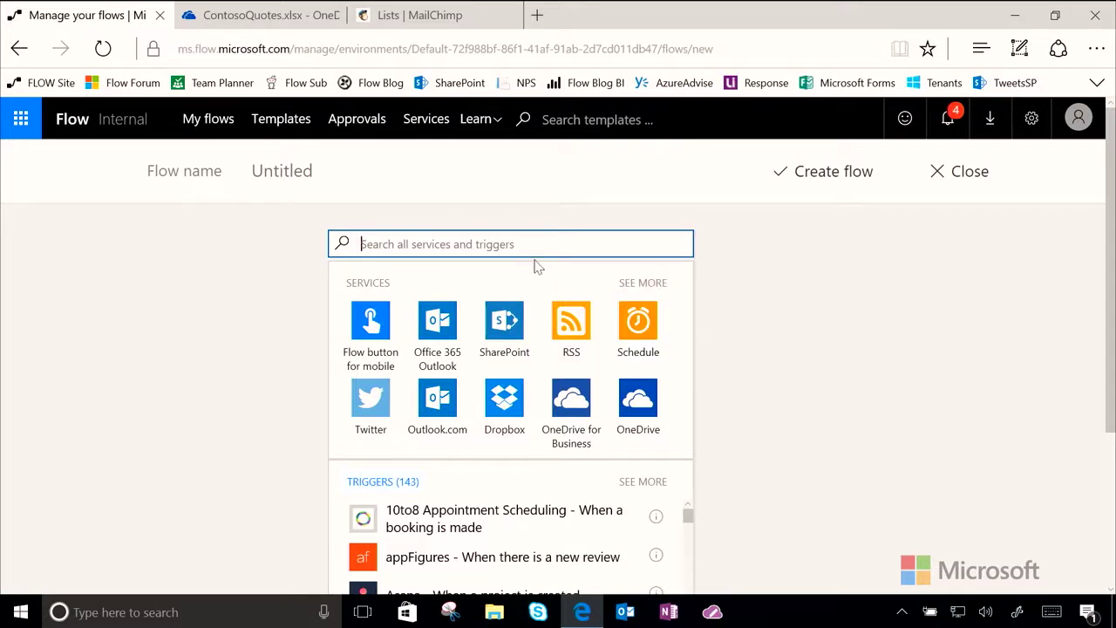
type("s")
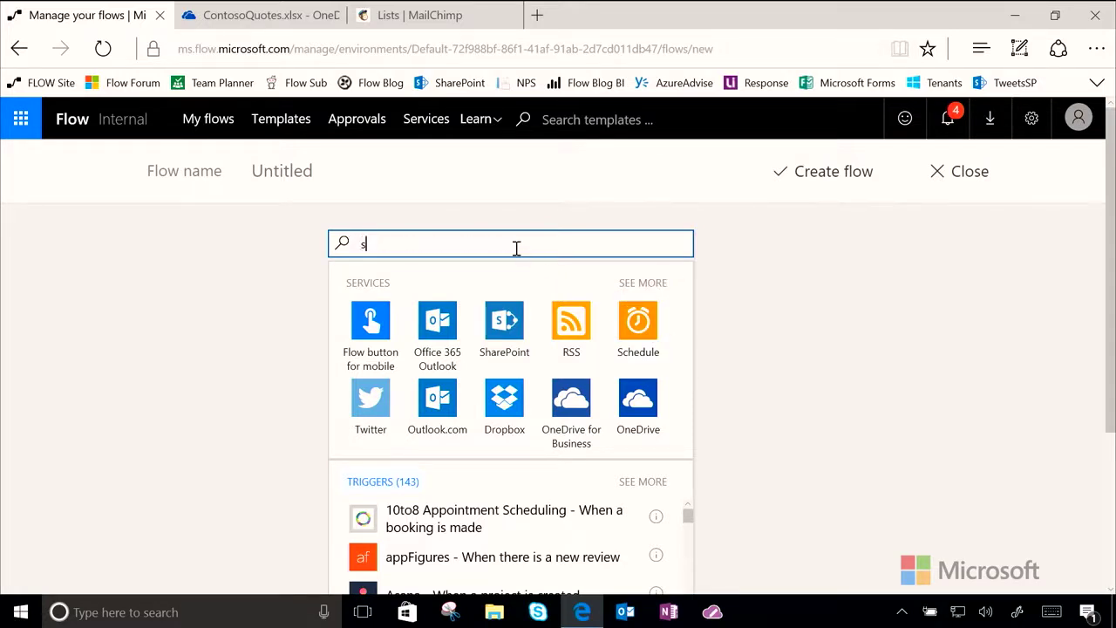
type("chedule")
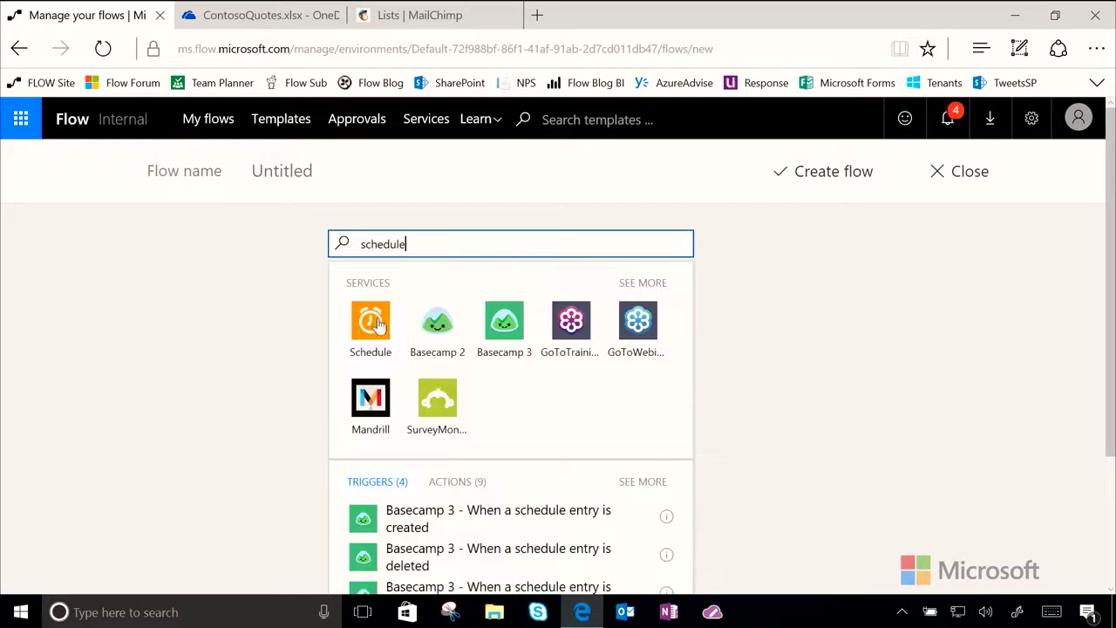
left_click(370, 333)
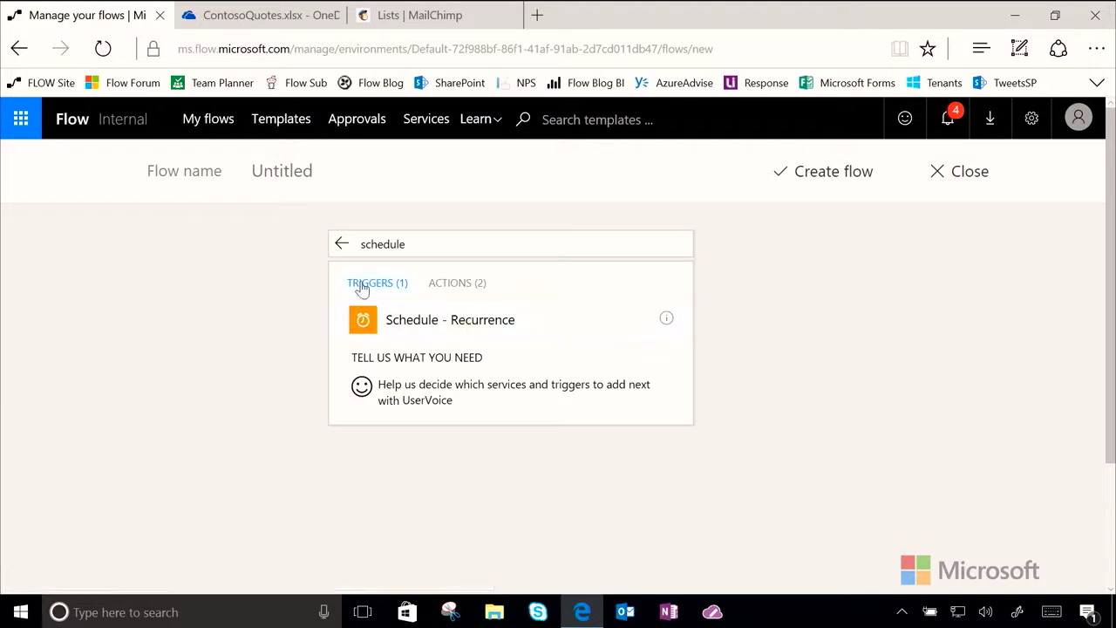
left_click(489, 336)
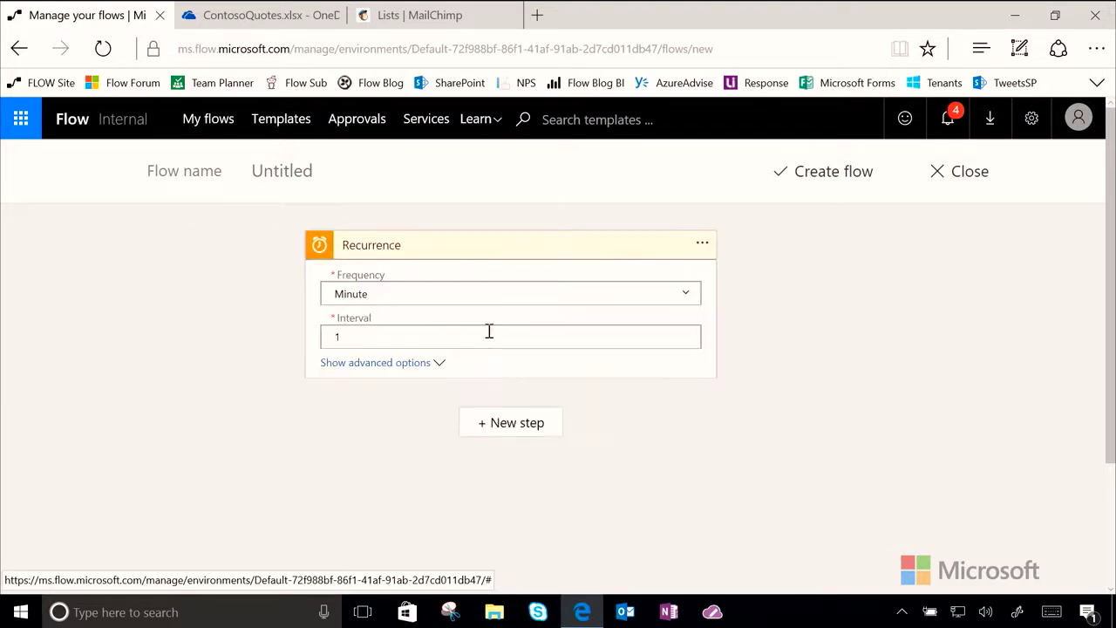
left_click(685, 294)
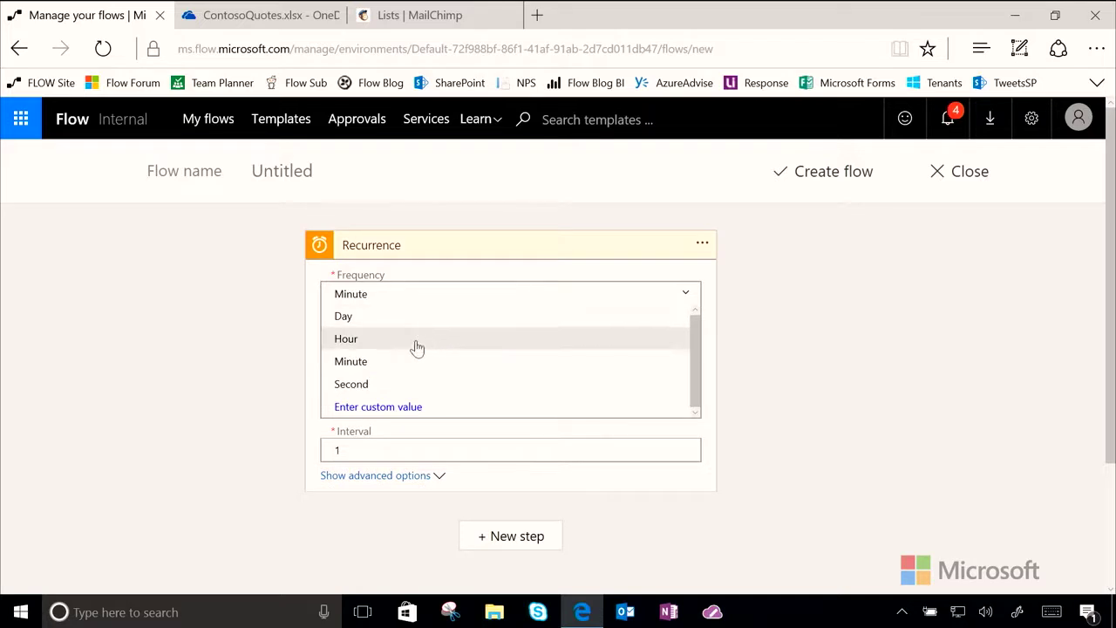
left_click(381, 317)
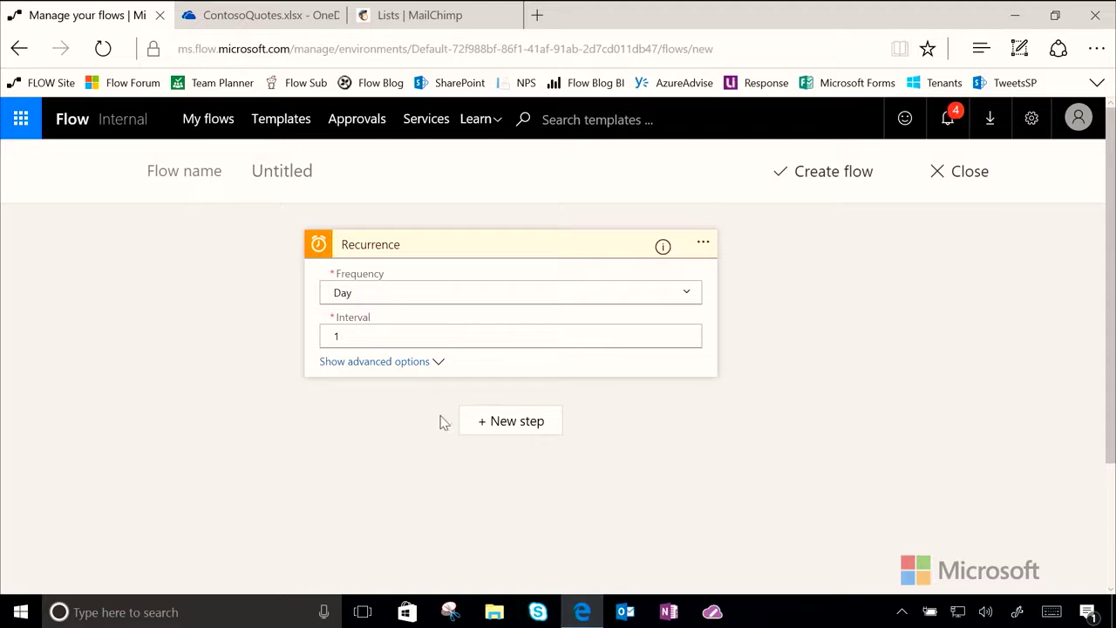
Add an Excel - Get rows action after the Recurrence trigger.
left_click(482, 423)
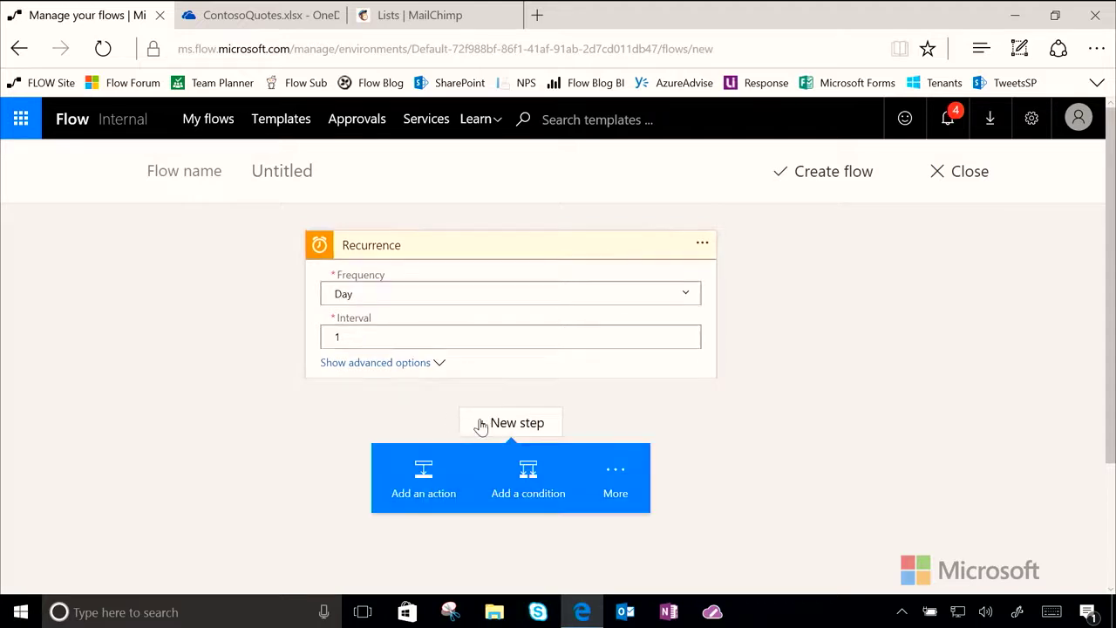
left_click(415, 473)
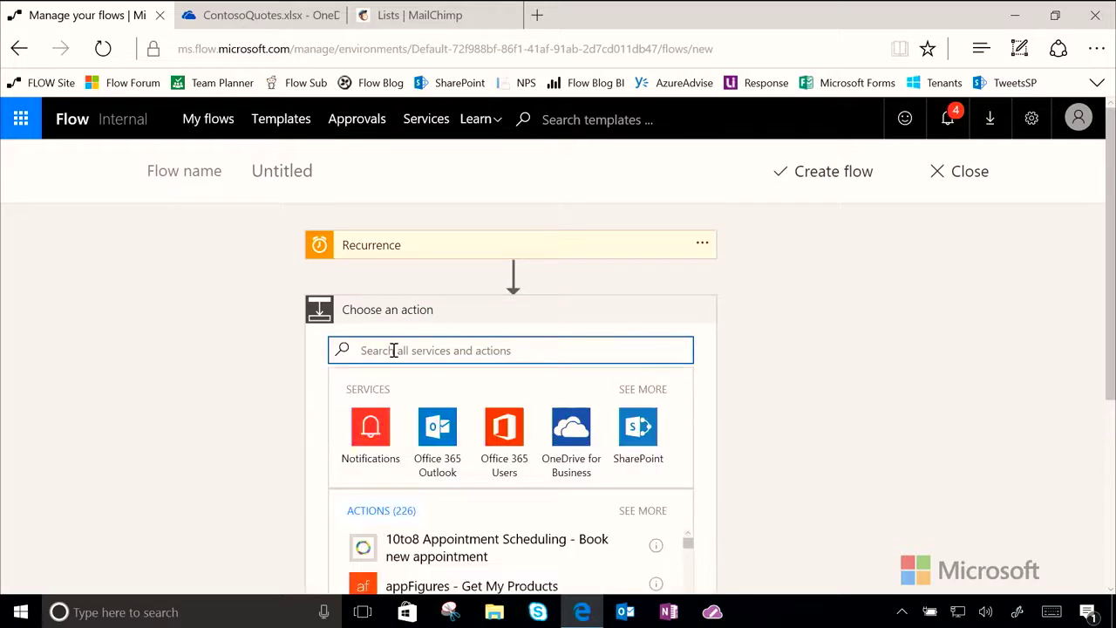
type("excel")
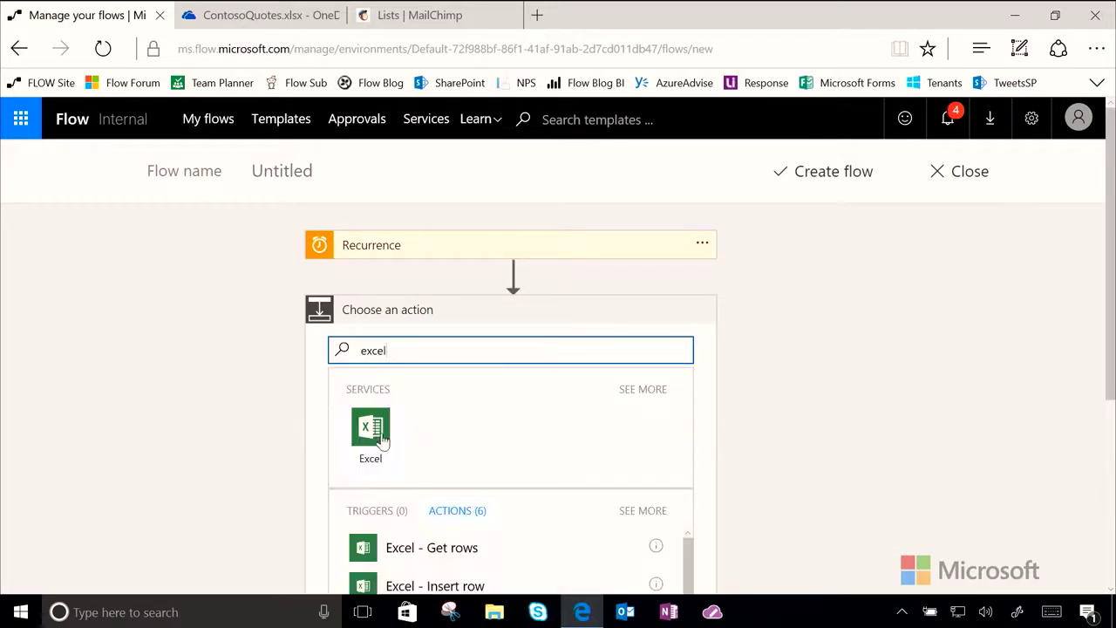
left_click(375, 427)
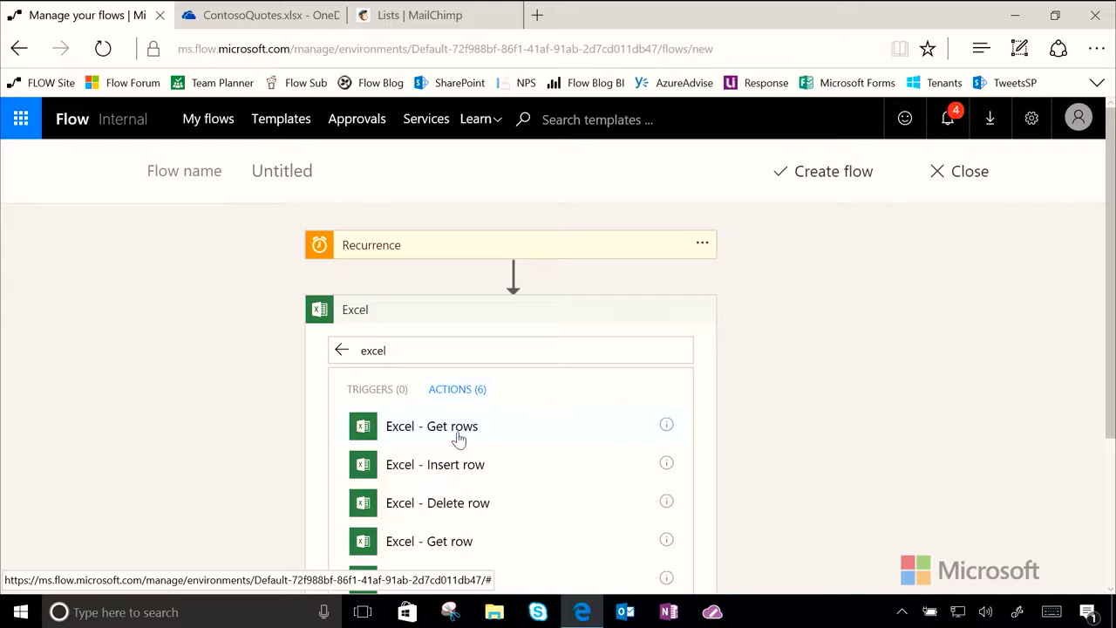
left_click(489, 441)
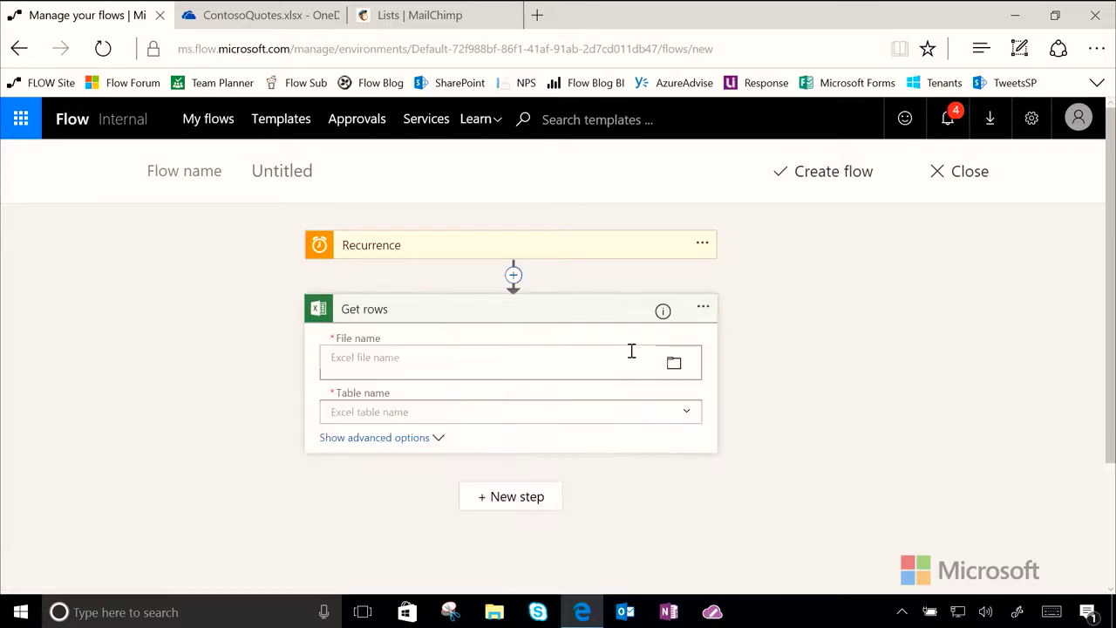
Set the Get rows source to the file /Work Items/Demo/ContosoQuotes.xlsx and the table Table1.
left_click(672, 363)
left_click(885, 402)
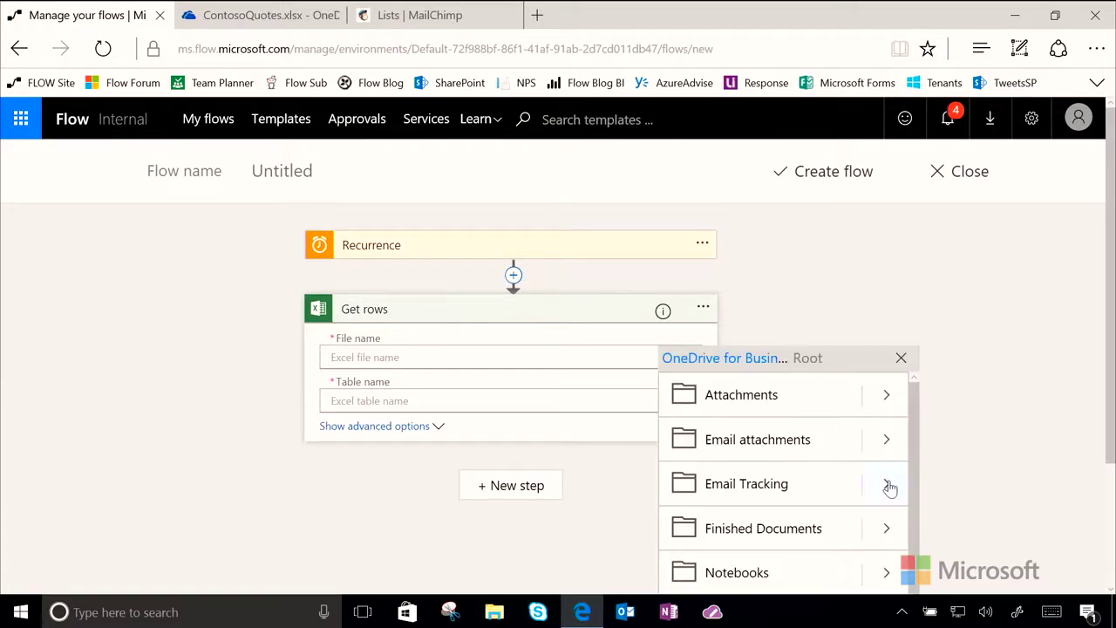
scroll(776, 518, "down", 2)
scroll(779, 518, "down", 2)
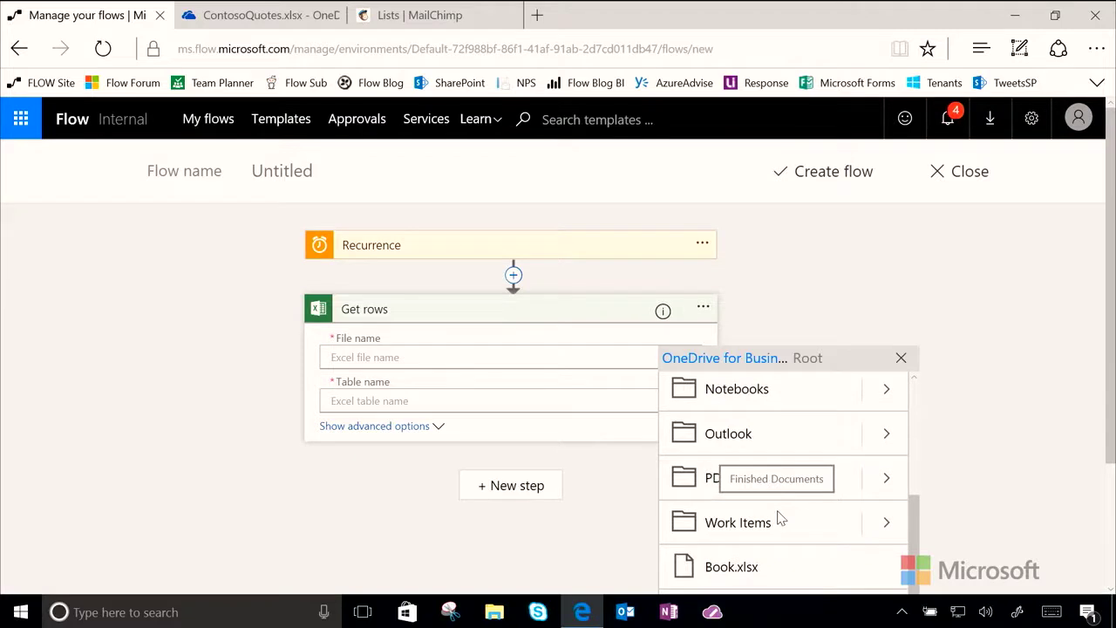
left_click(879, 522)
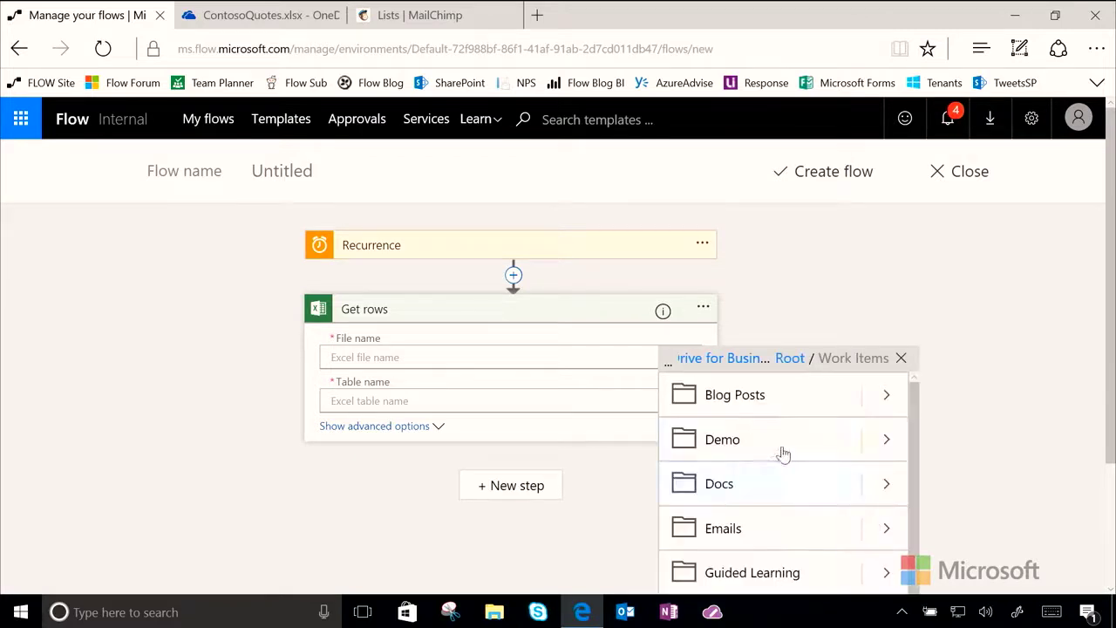
left_click(884, 440)
left_click(761, 395)
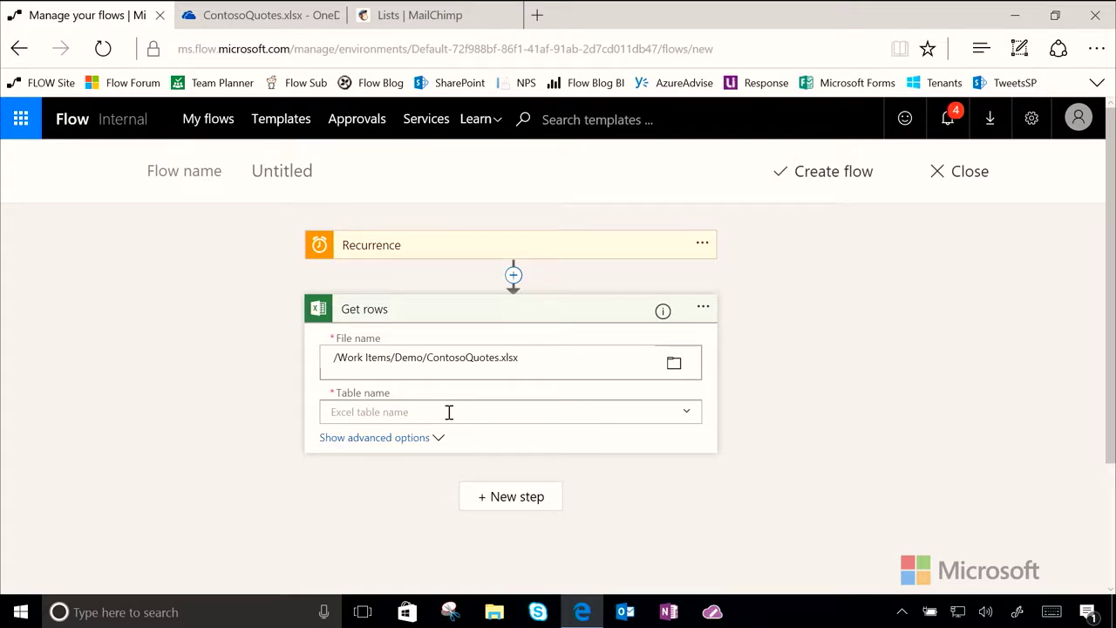
left_click(686, 410)
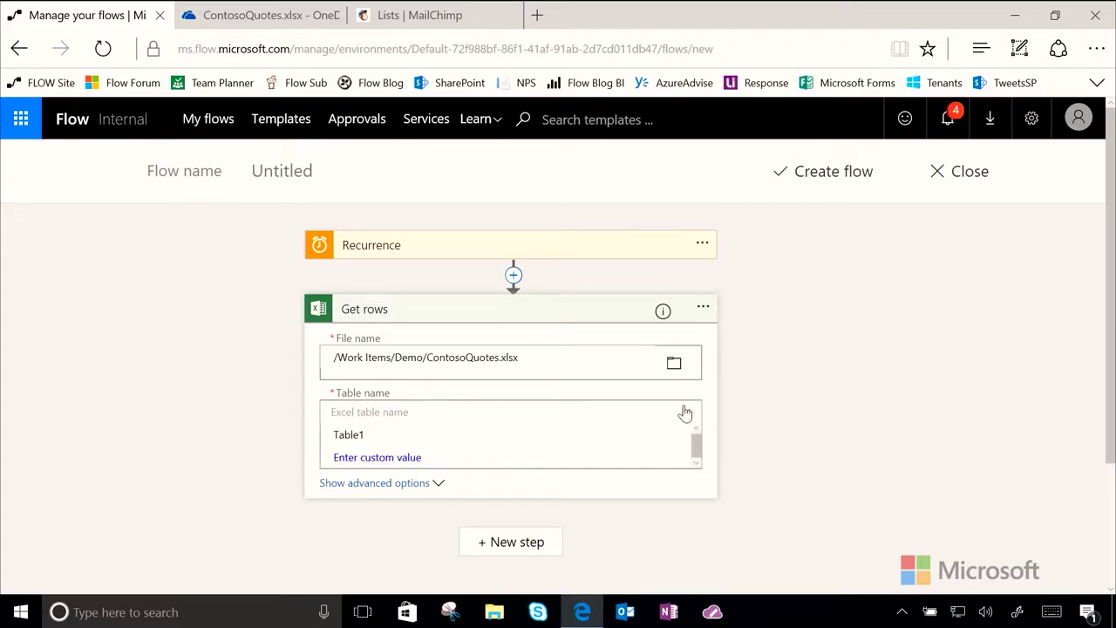
left_click(421, 442)
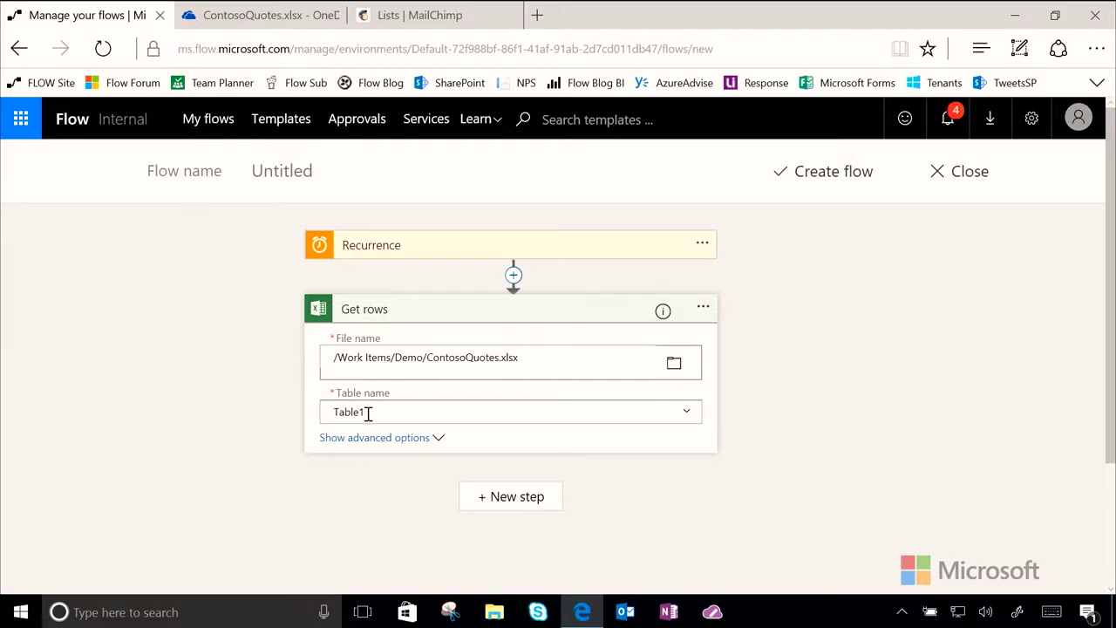
Add a MailChimp - Add member to list action after Get rows.
left_click(496, 504)
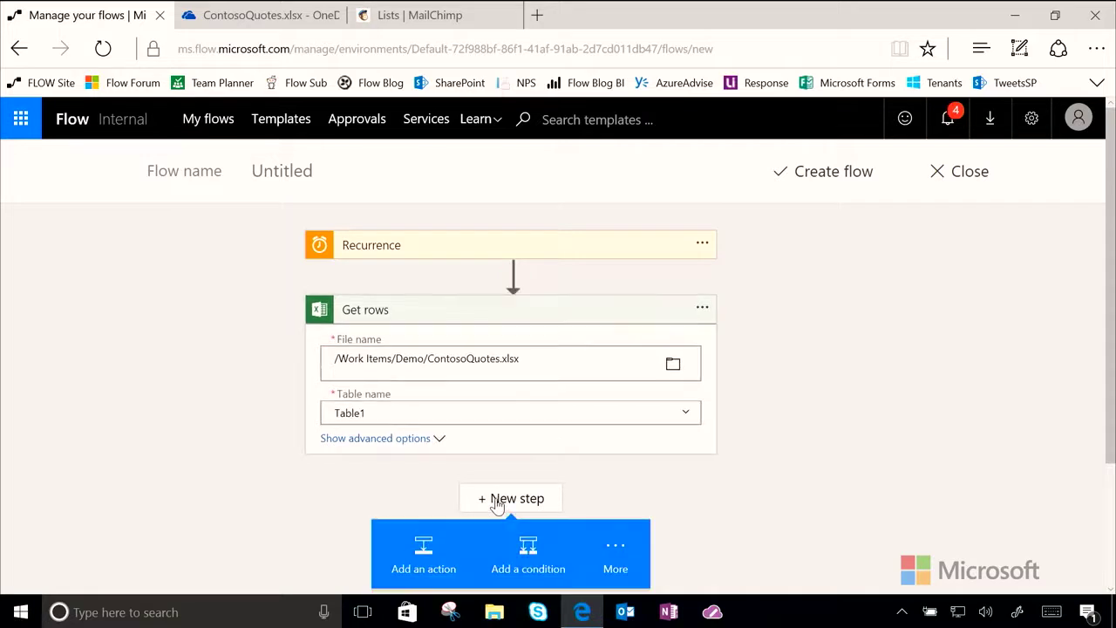
left_click(427, 554)
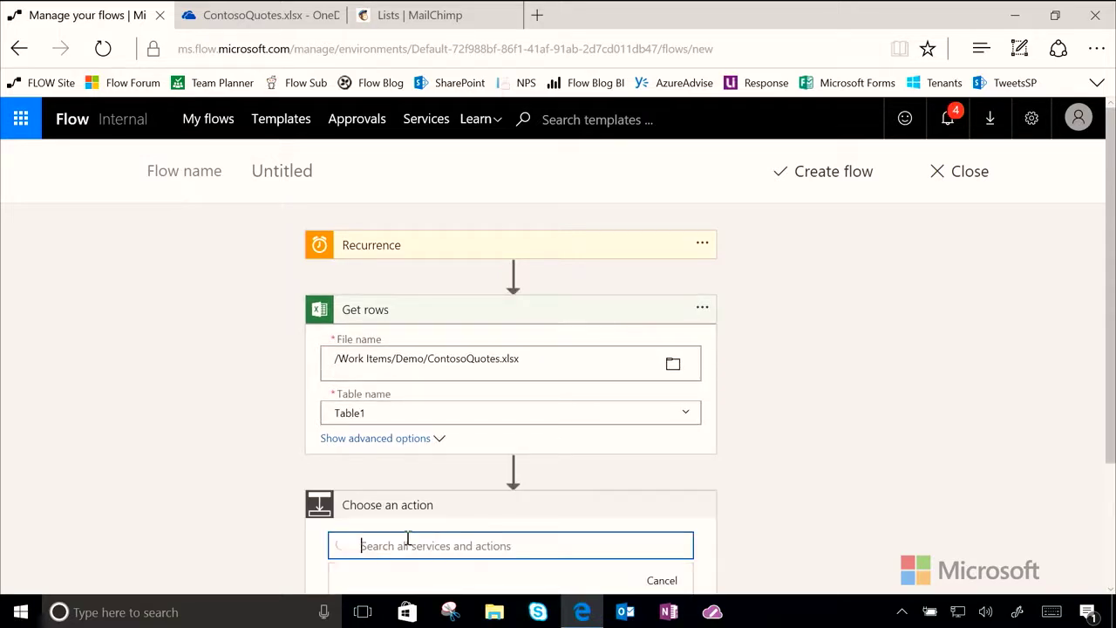
type("chimp")
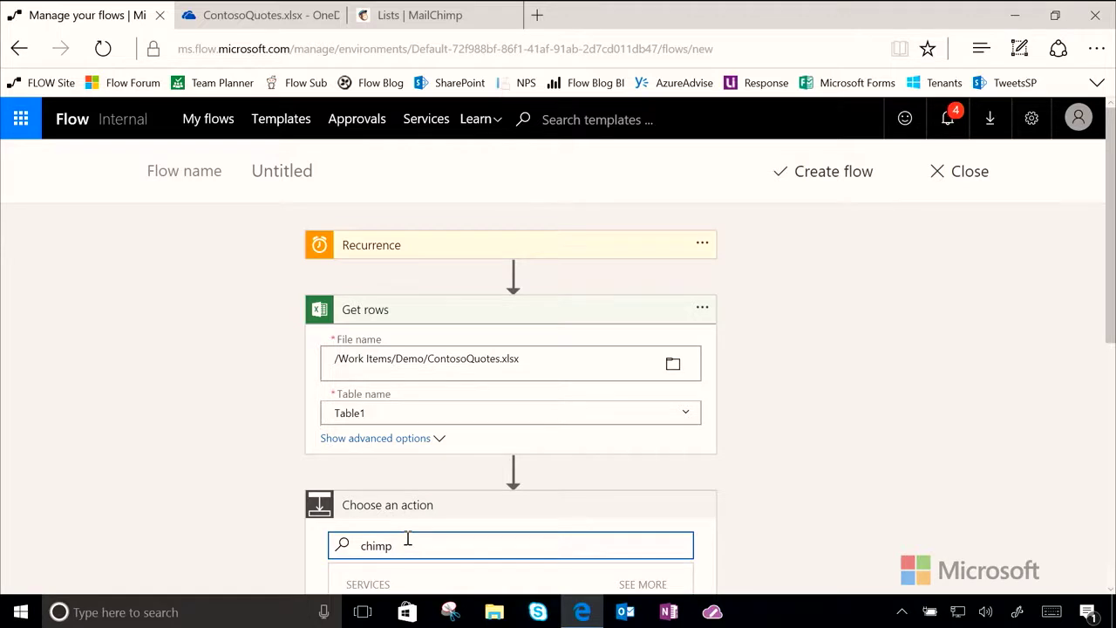
scroll(463, 483, "down", 2)
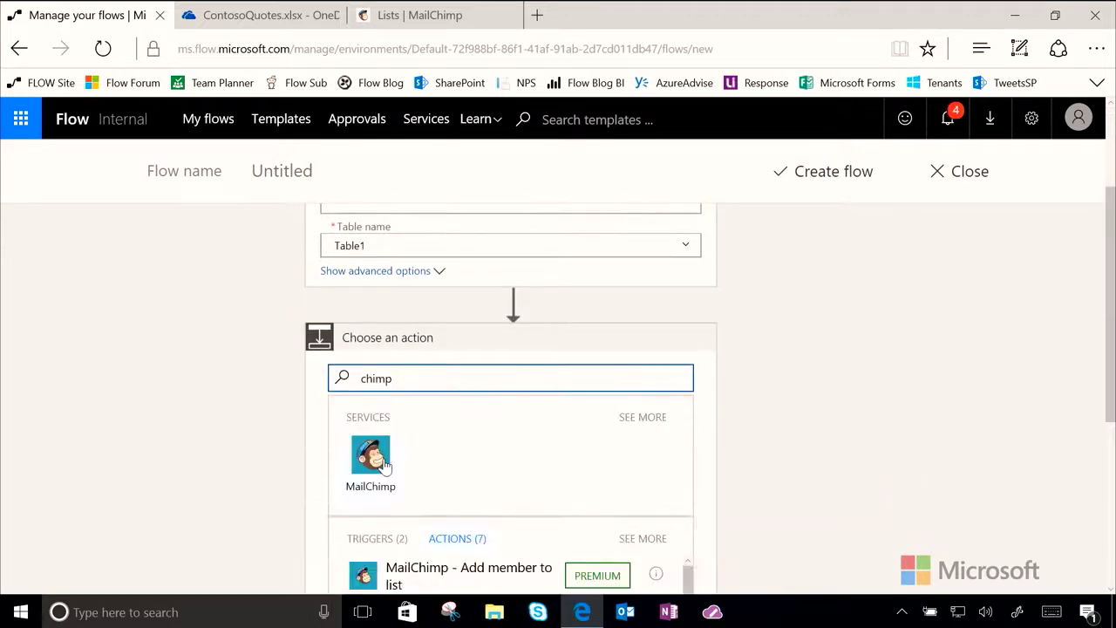
scroll(552, 481, "down", 1)
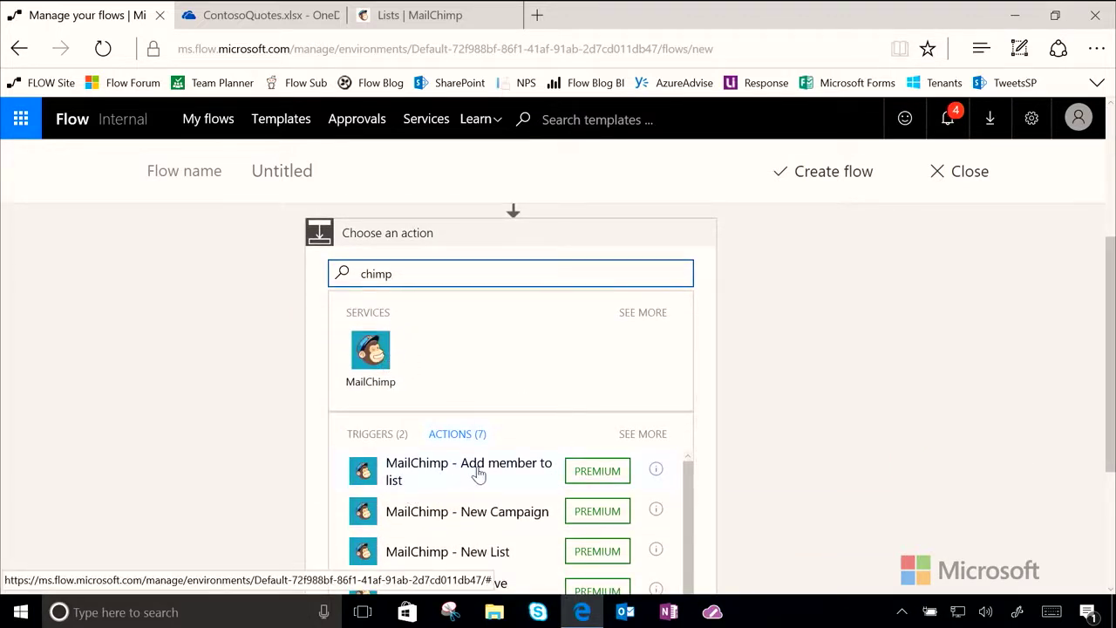
left_click(598, 480)
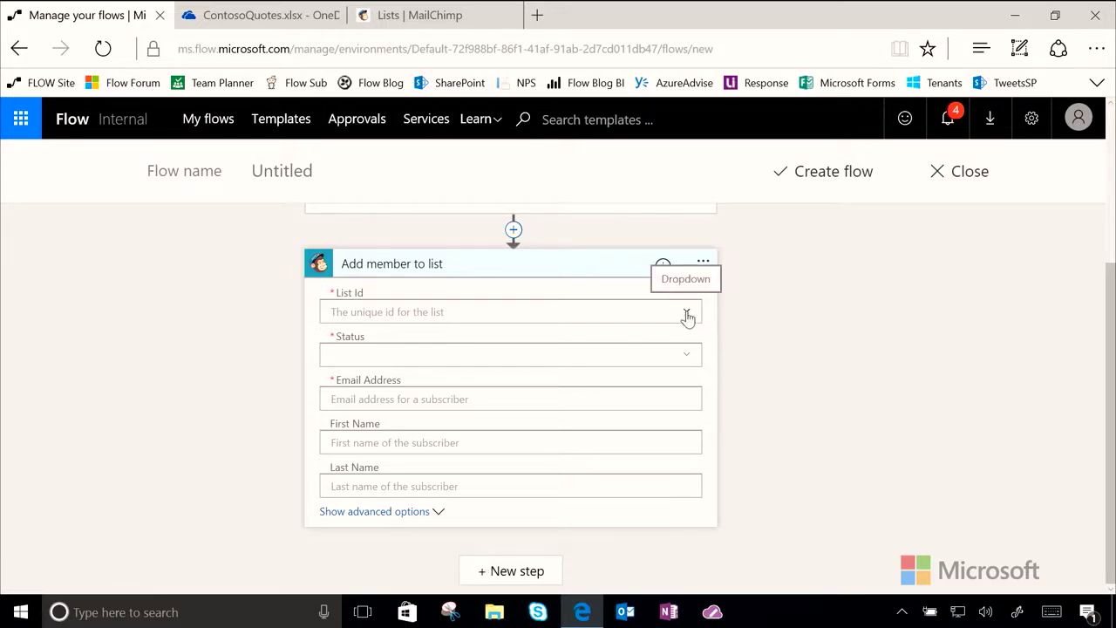
Set the action's List Id to Contoso Flooring Monthly mailer and check that list on the MailChimp site.
left_click(687, 314)
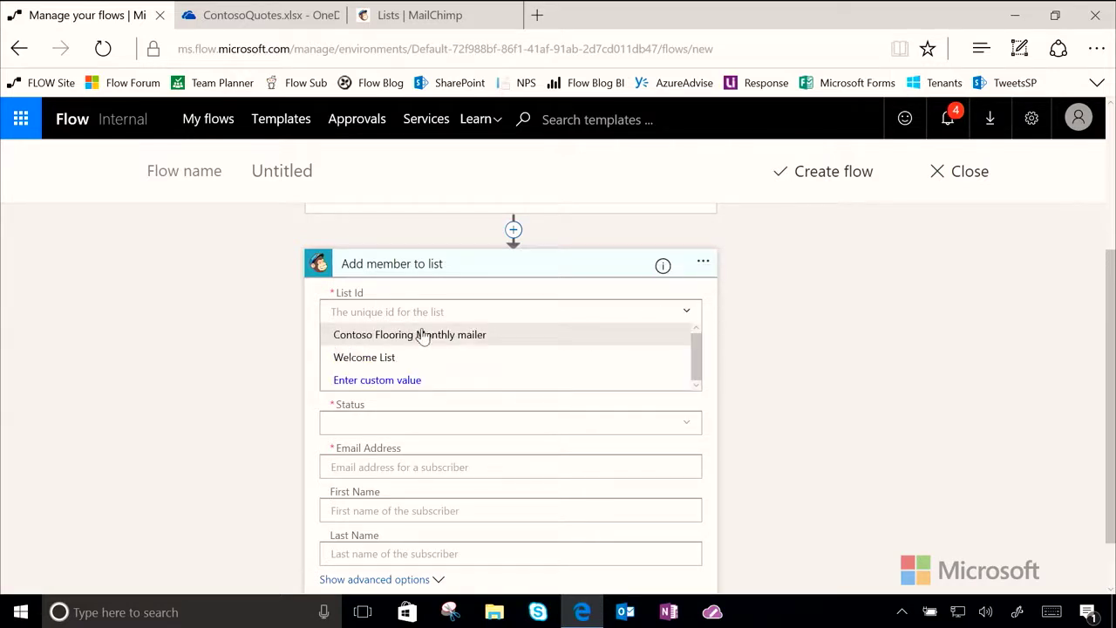
left_click(462, 340)
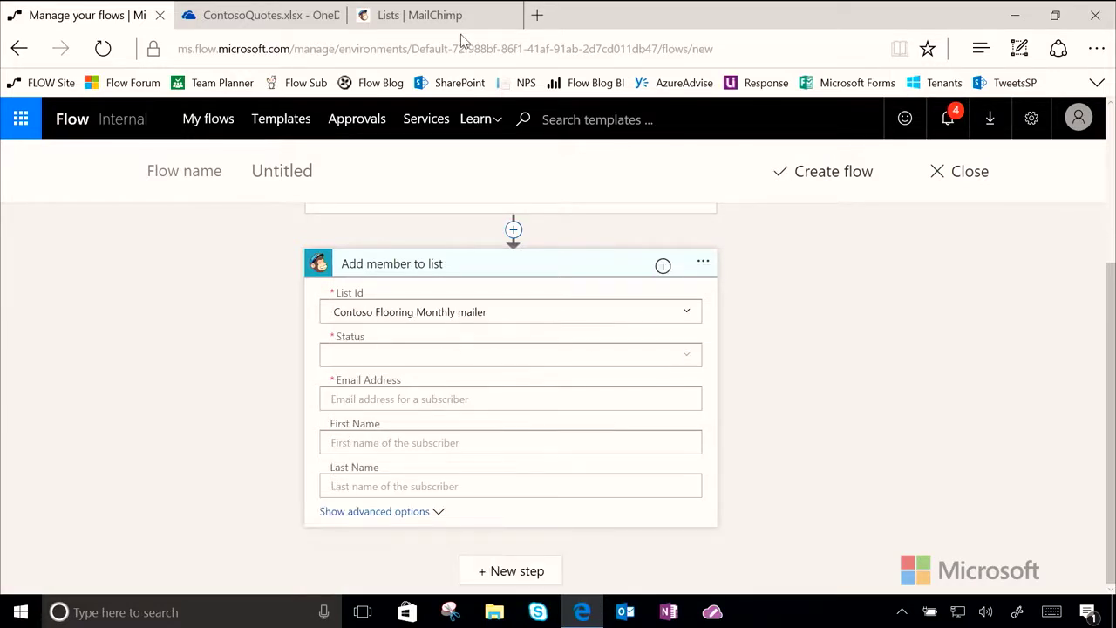
left_click(432, 18)
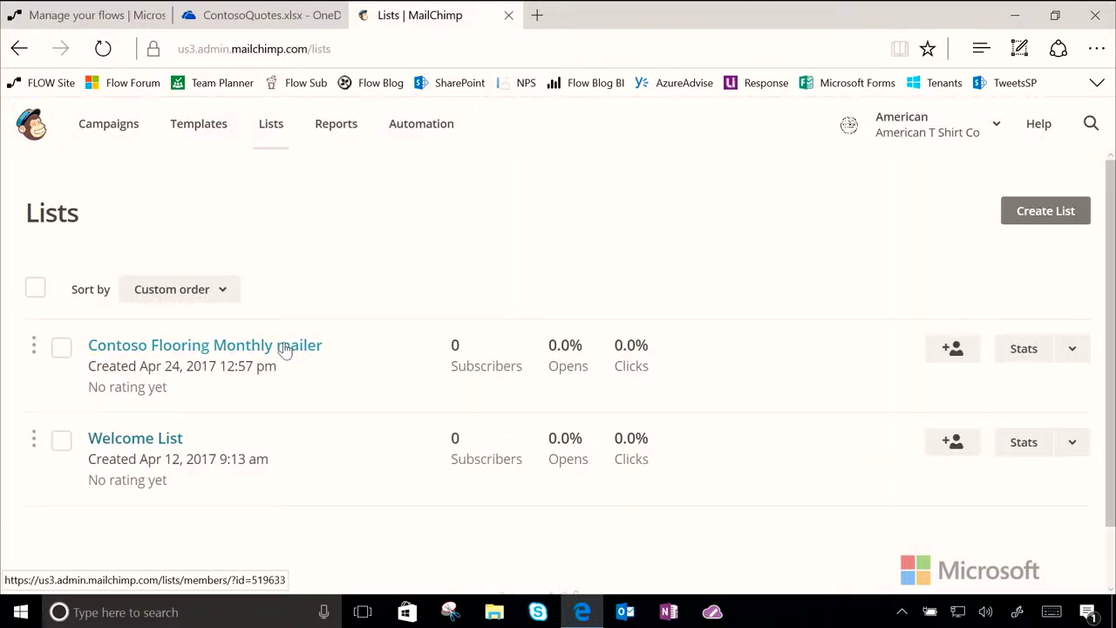
left_click(39, 18)
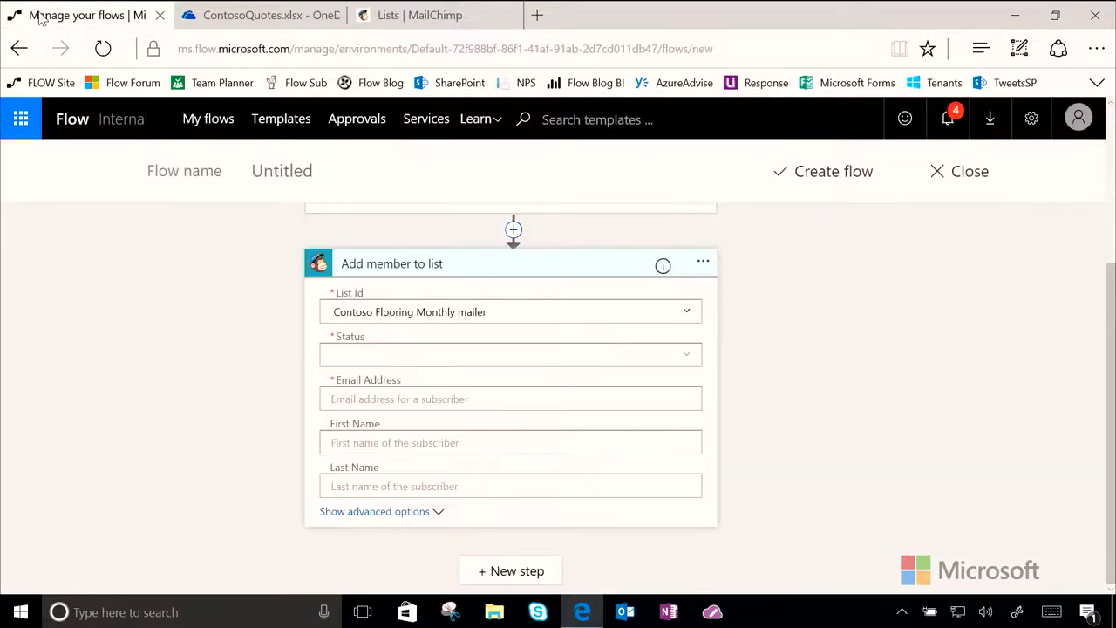
Set the Status of the added MailChimp member to subscribed.
left_click(420, 355)
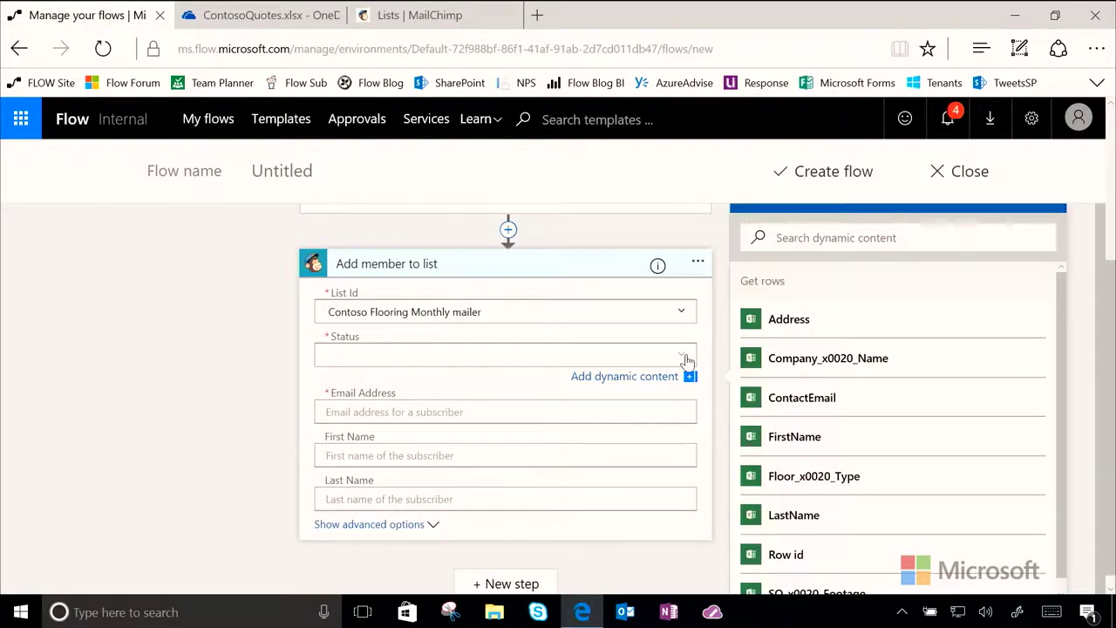
scroll(869, 407, "up", 2)
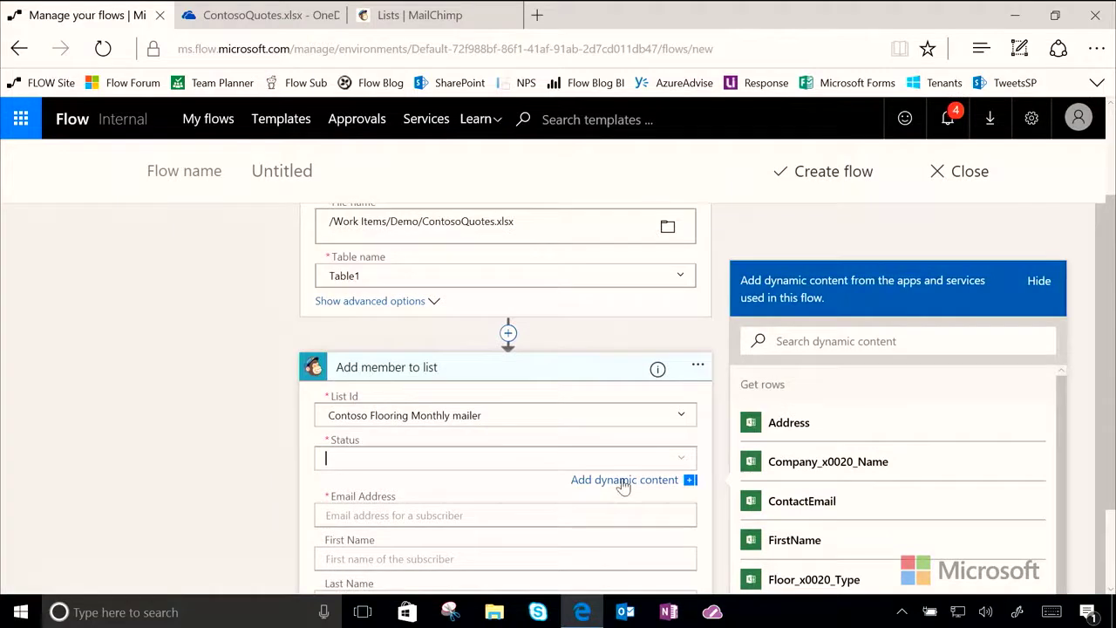
left_click(681, 458)
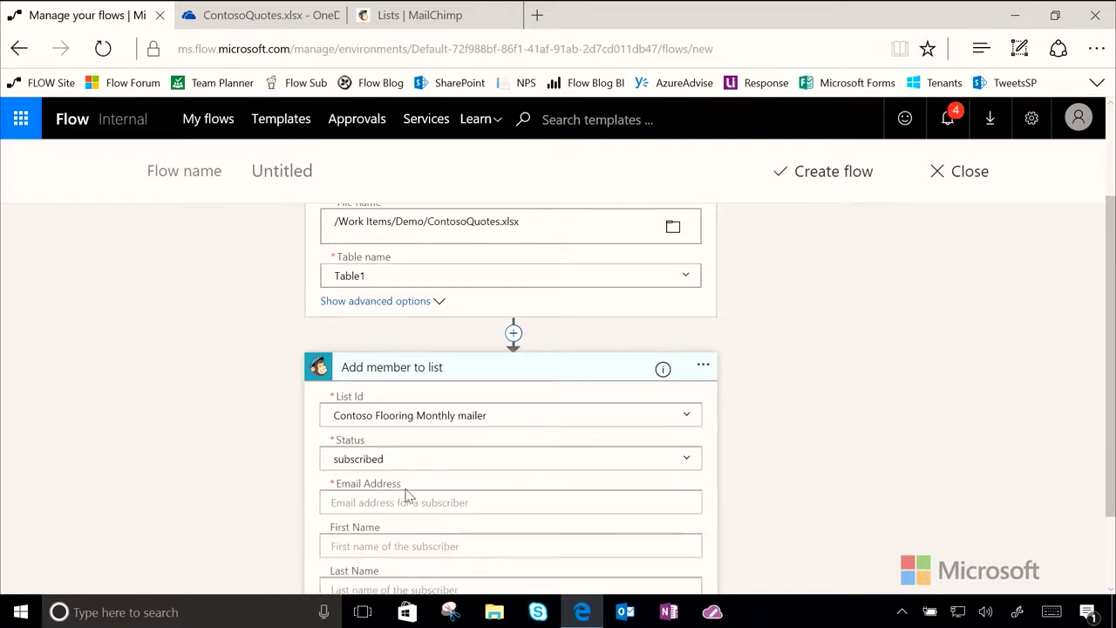
Check the column headings in ContosoQuotes.xlsx and set the MailChimp member's Email Address to the ContactEmail dynamic content from Get rows.
scroll(795, 483, "down", 1)
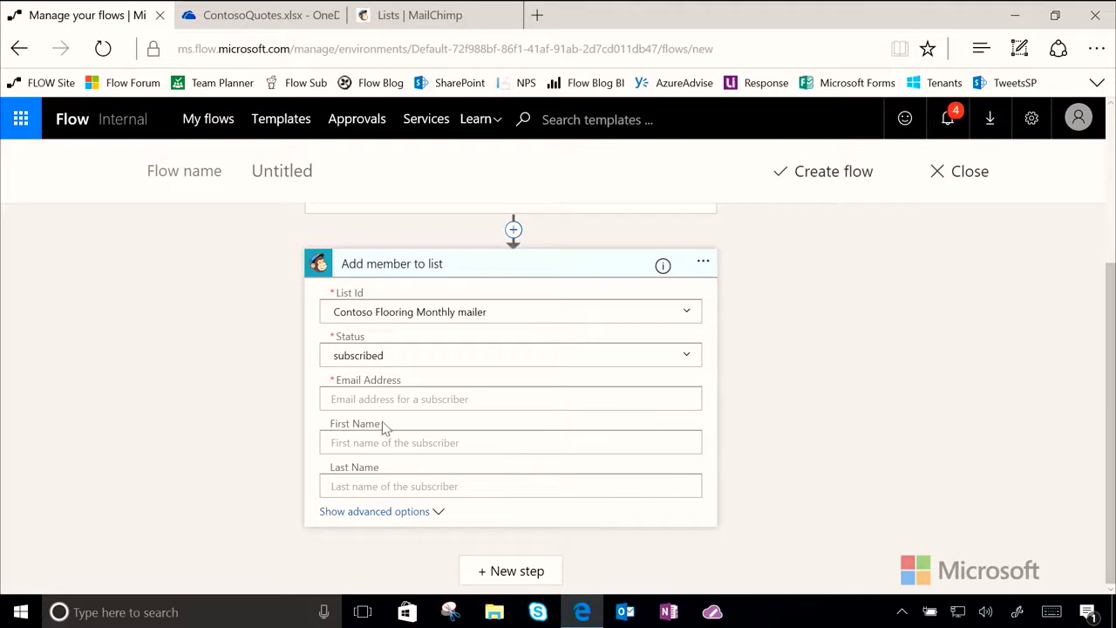
left_click(412, 398)
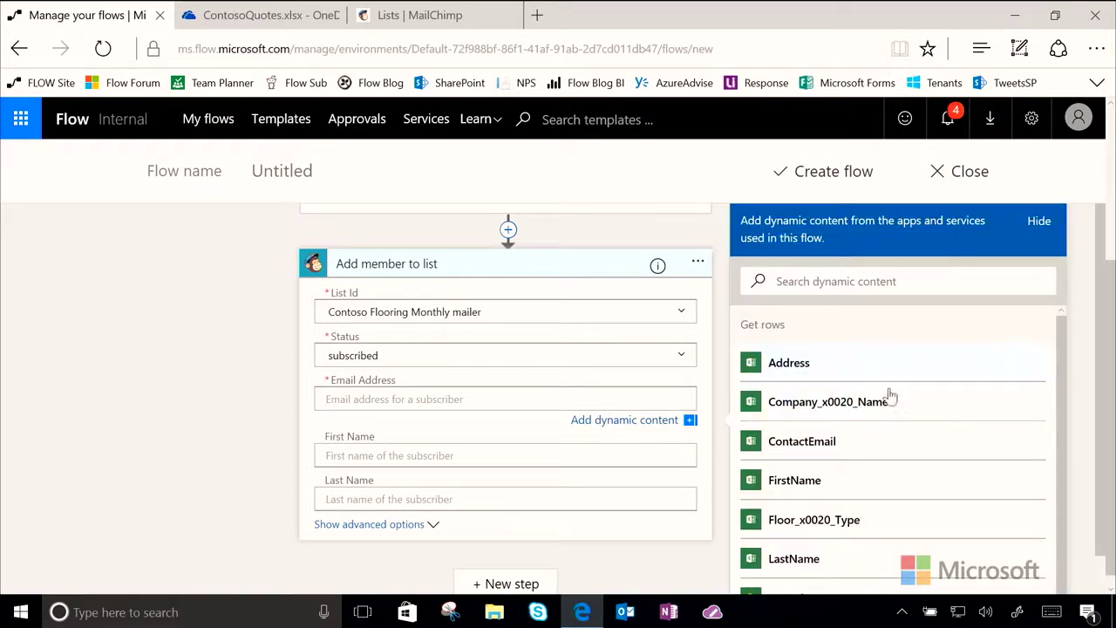
left_click(269, 15)
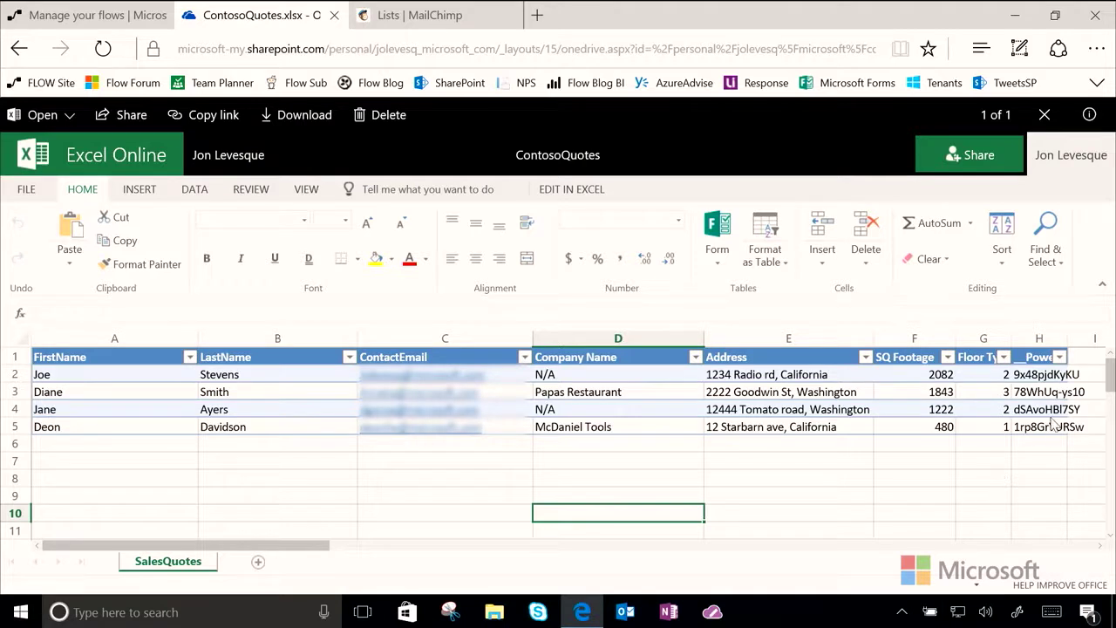
left_click(39, 11)
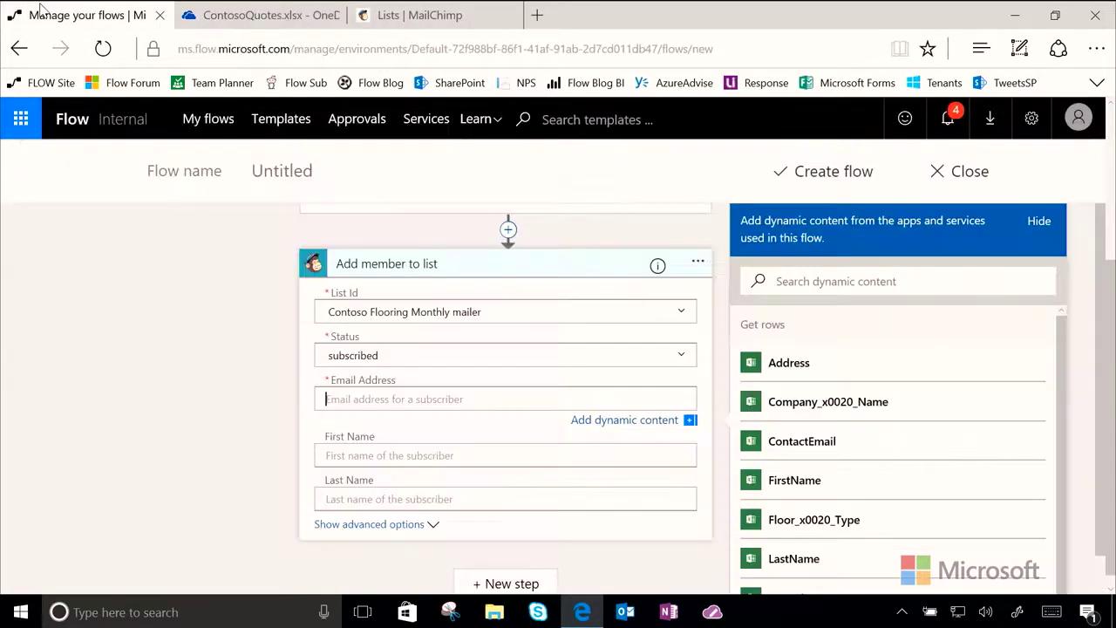
left_click(822, 443)
Map the member's First Name to the FirstName dynamic content and Last Name to the LastName dynamic content.
scroll(566, 420, "down", 1)
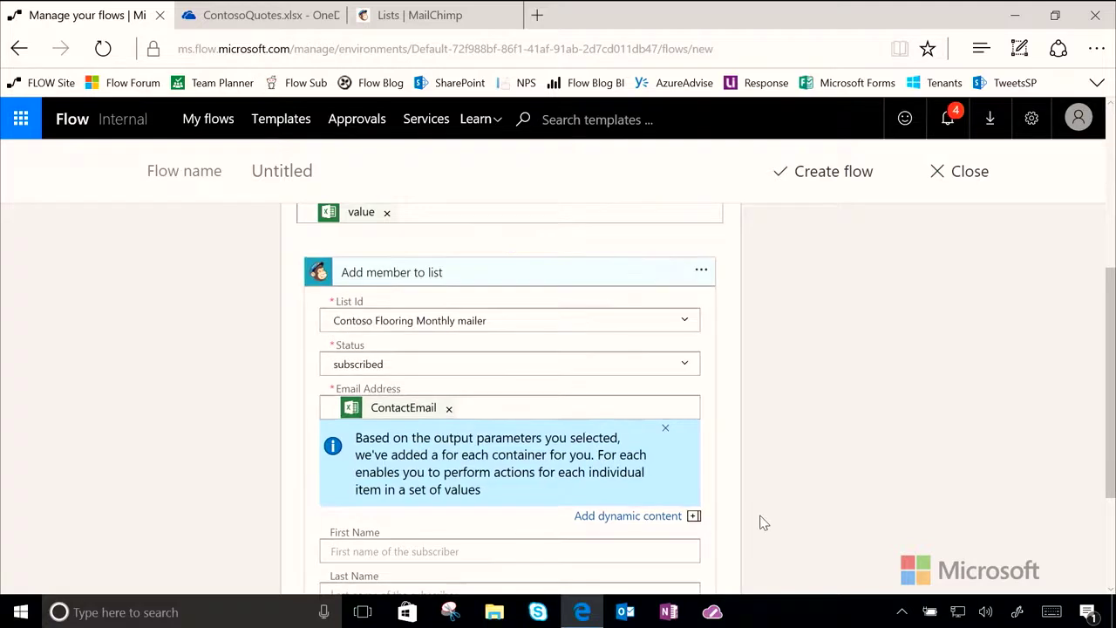
scroll(760, 523, "down", 1)
left_click(467, 478)
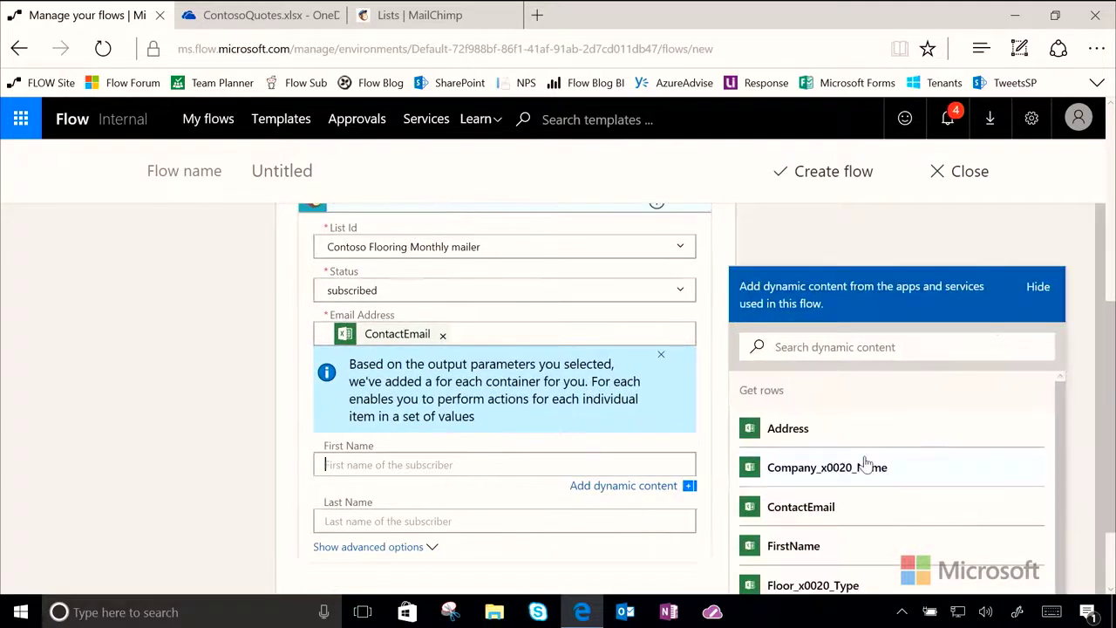
scroll(859, 464, "down", 1)
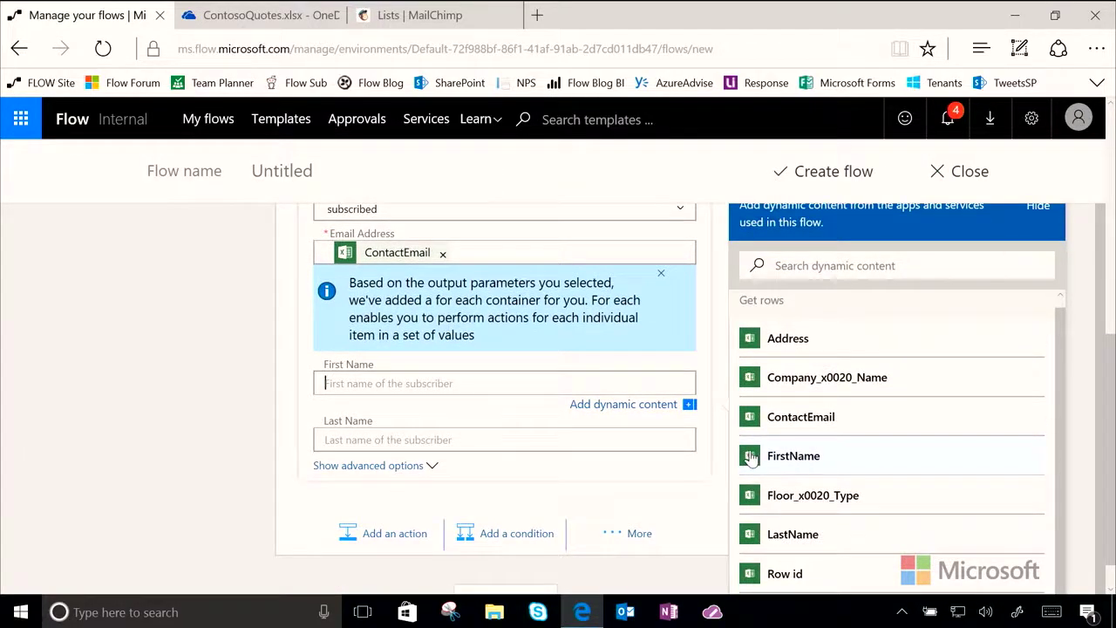
left_click(793, 455)
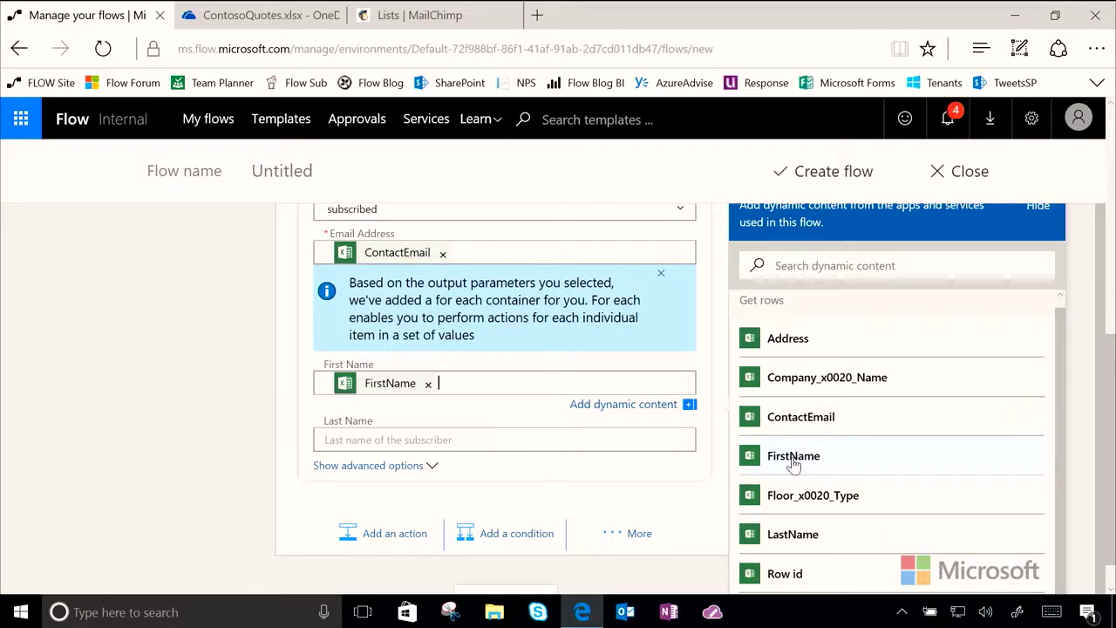
left_click(448, 443)
scroll(835, 506, "down", 1)
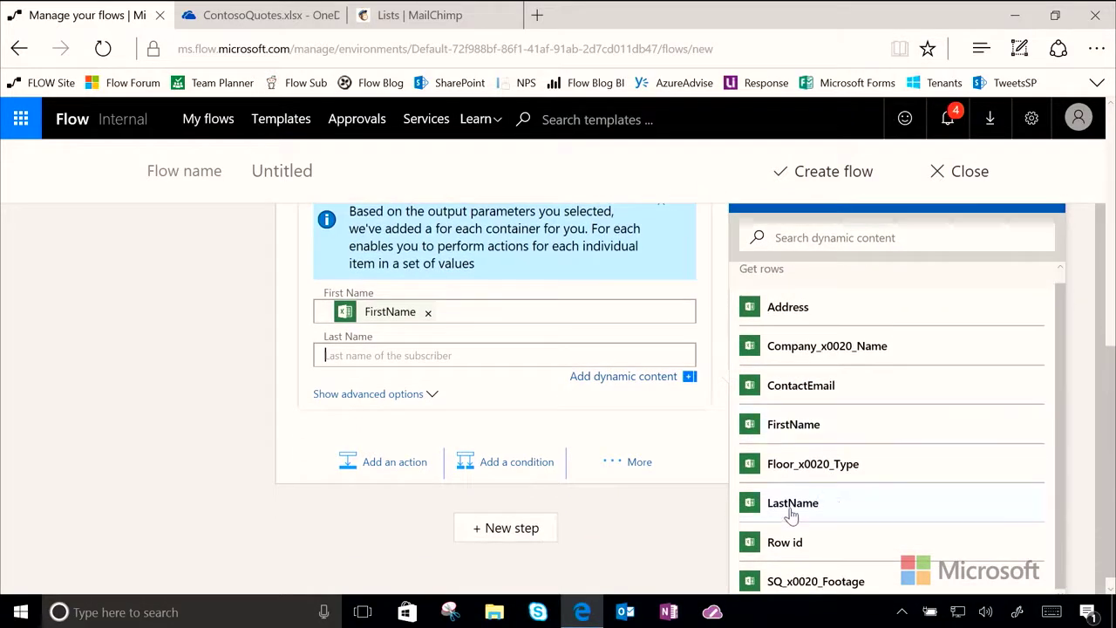
left_click(767, 503)
left_click(241, 461)
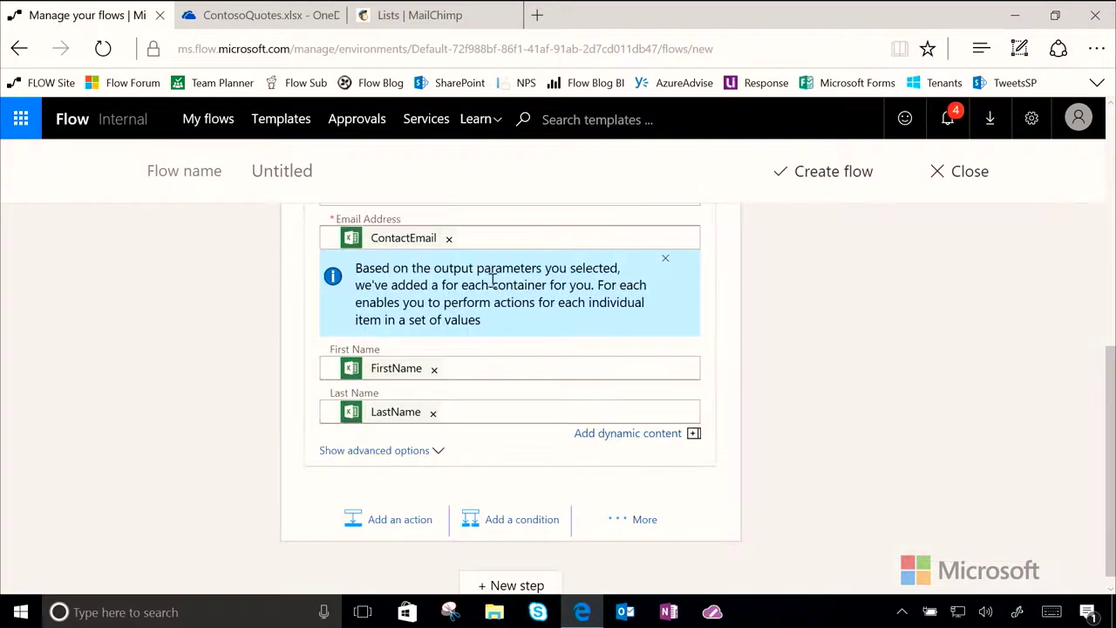
Review the flow from Recurrence through the Apply to each container and its member fields, and check the subscriber lists on the MailChimp site.
scroll(645, 359, "up", 1)
scroll(633, 356, "up", 2)
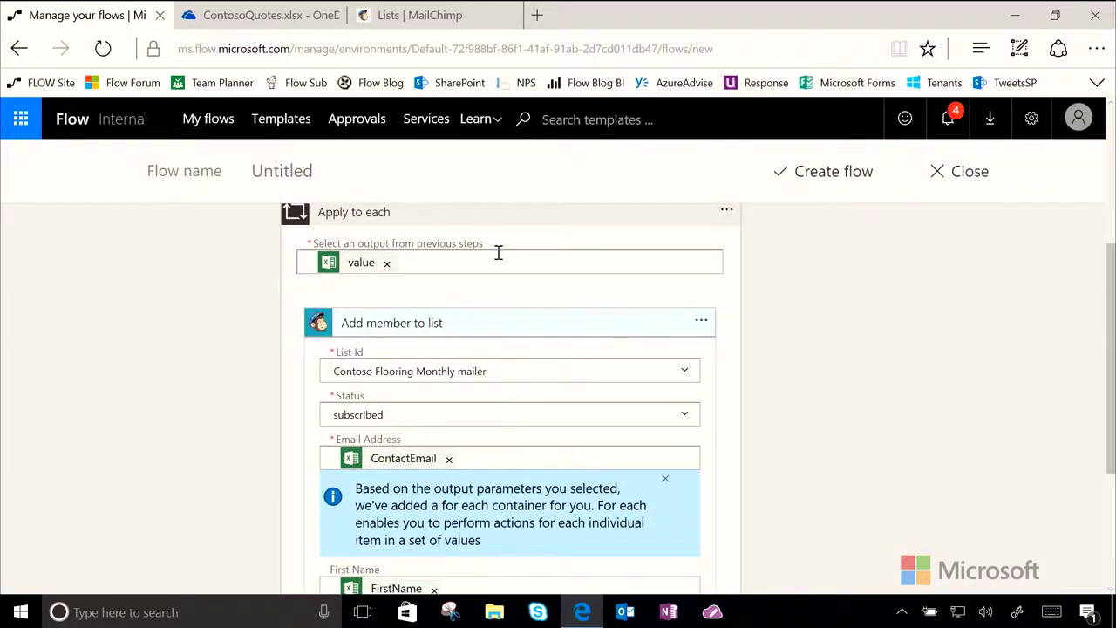
scroll(498, 252, "up", 1)
left_click(473, 288)
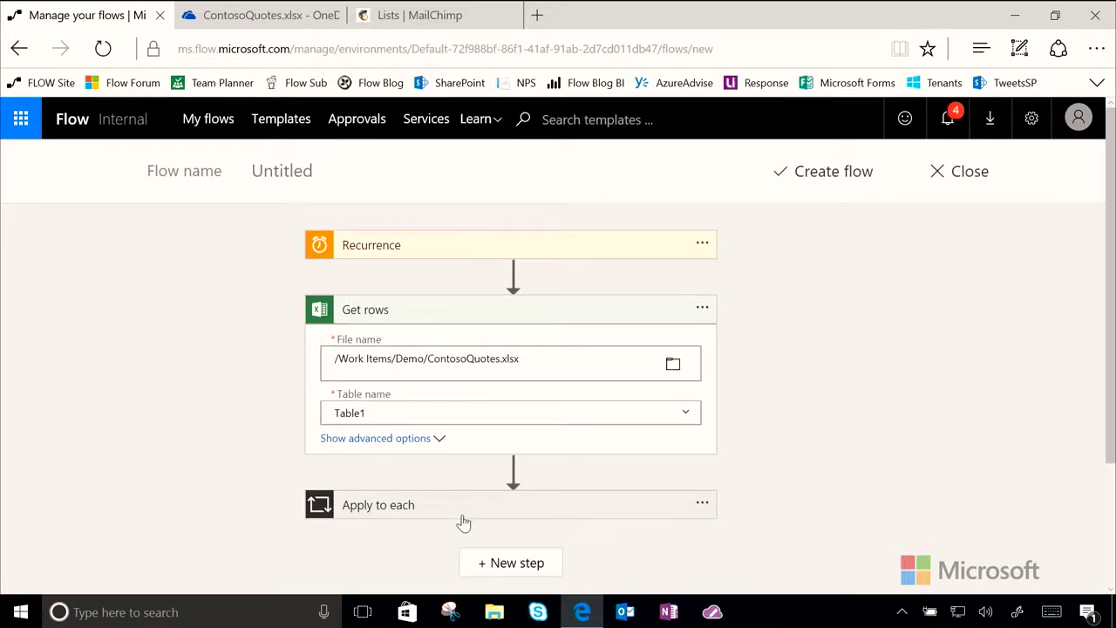
left_click(426, 505)
scroll(441, 409, "down", 2)
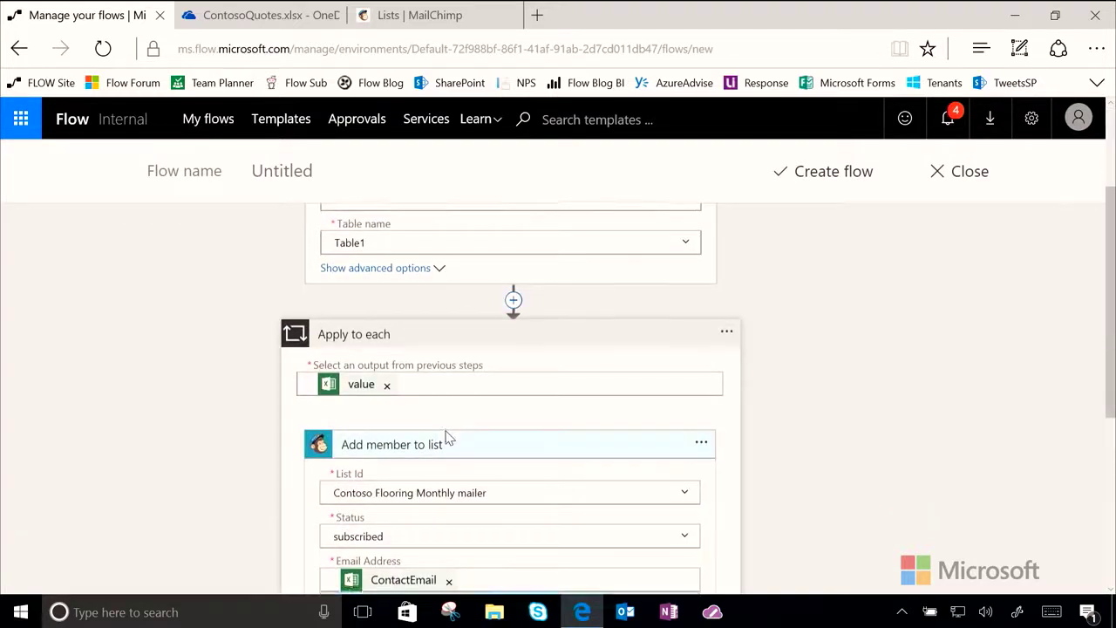
scroll(454, 418, "down", 2)
scroll(485, 309, "down", 2)
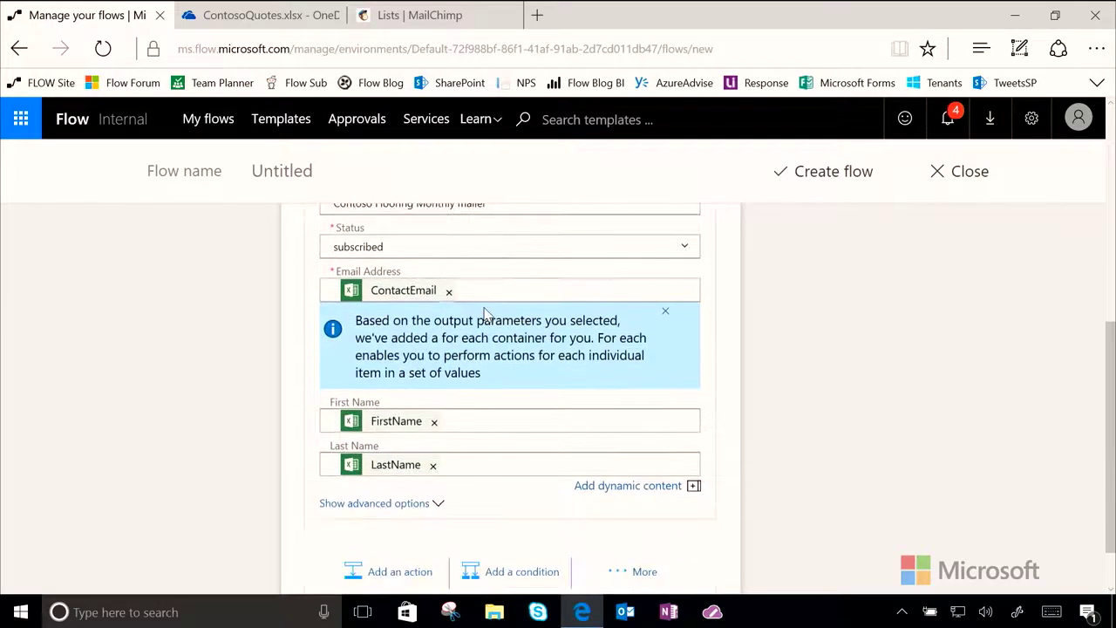
left_click(438, 21)
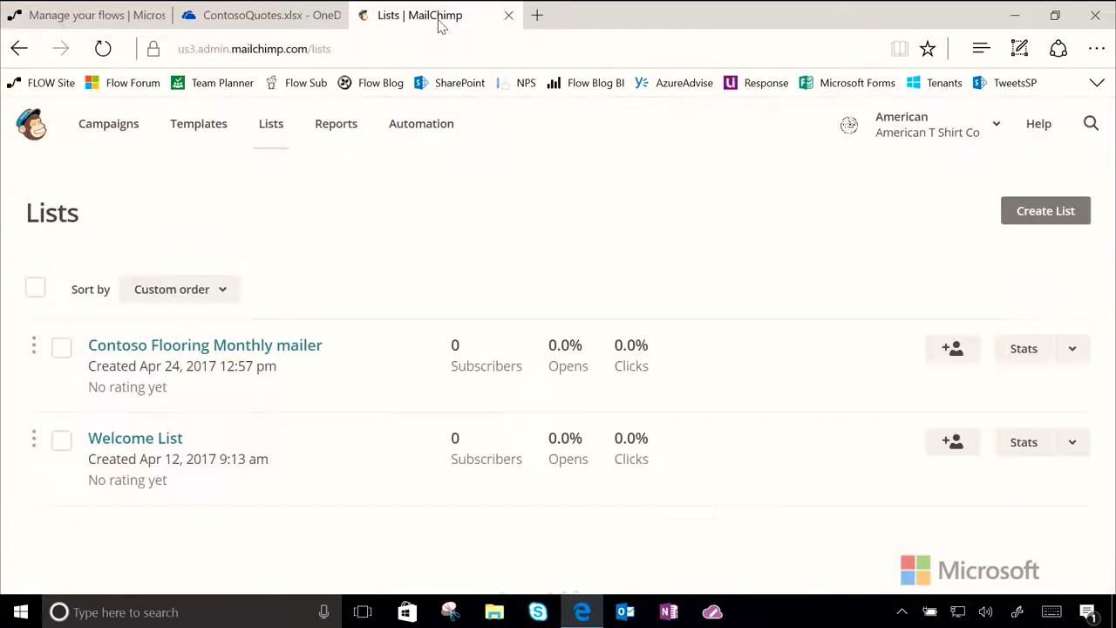
left_click(83, 15)
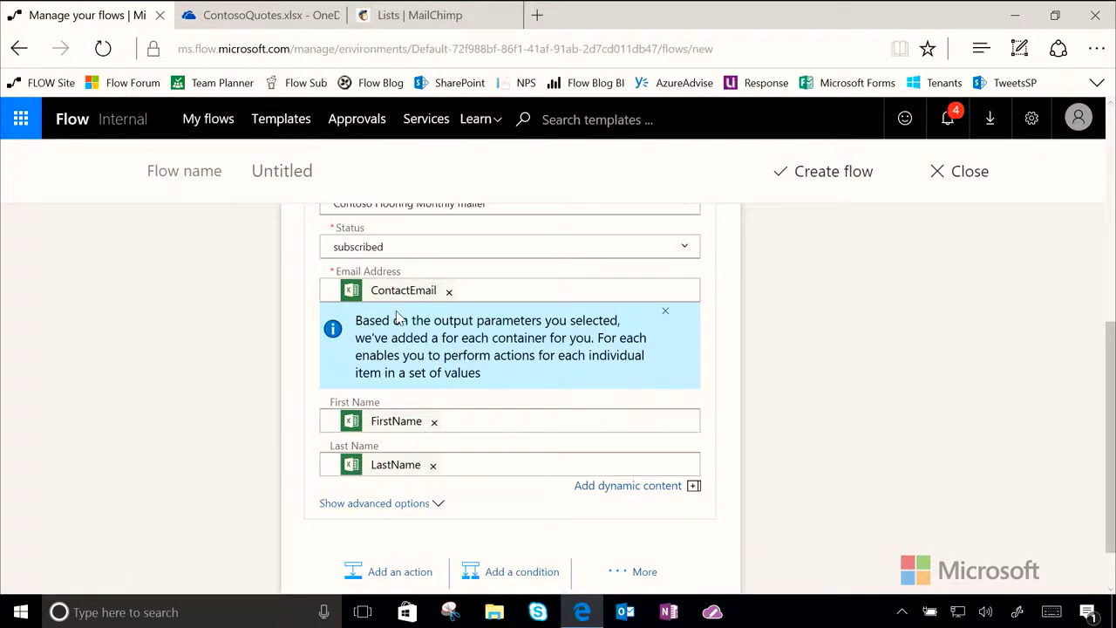